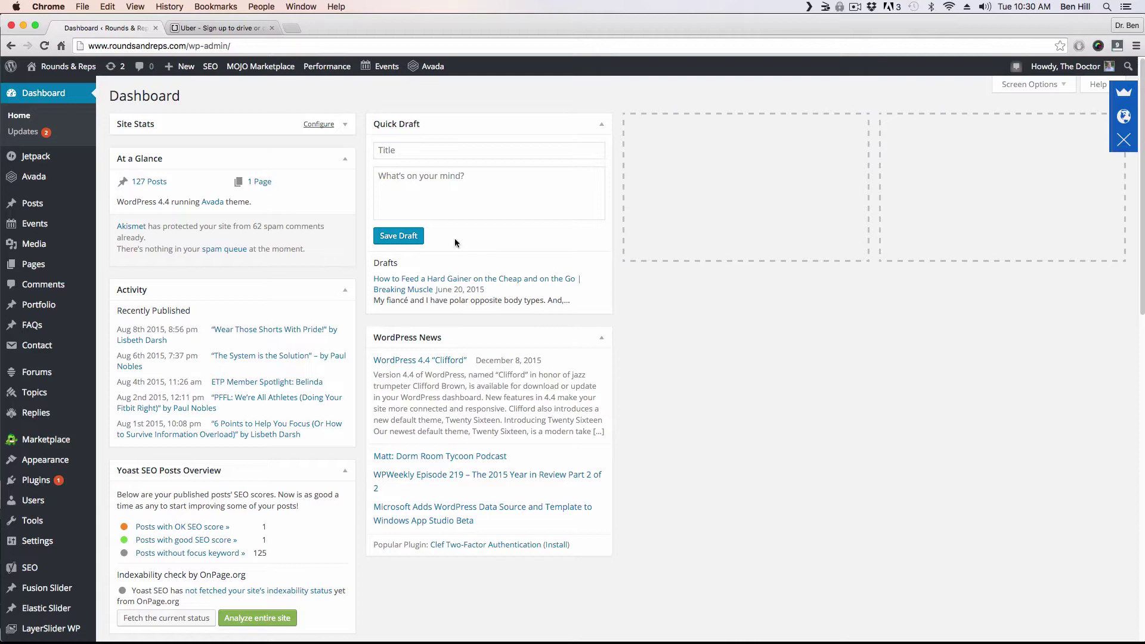
# Step: Switch to the Uber homepage and scroll past the Features tiles to the 'Choice is a beautiful thing' uberX options
pyautogui.click(222, 30)
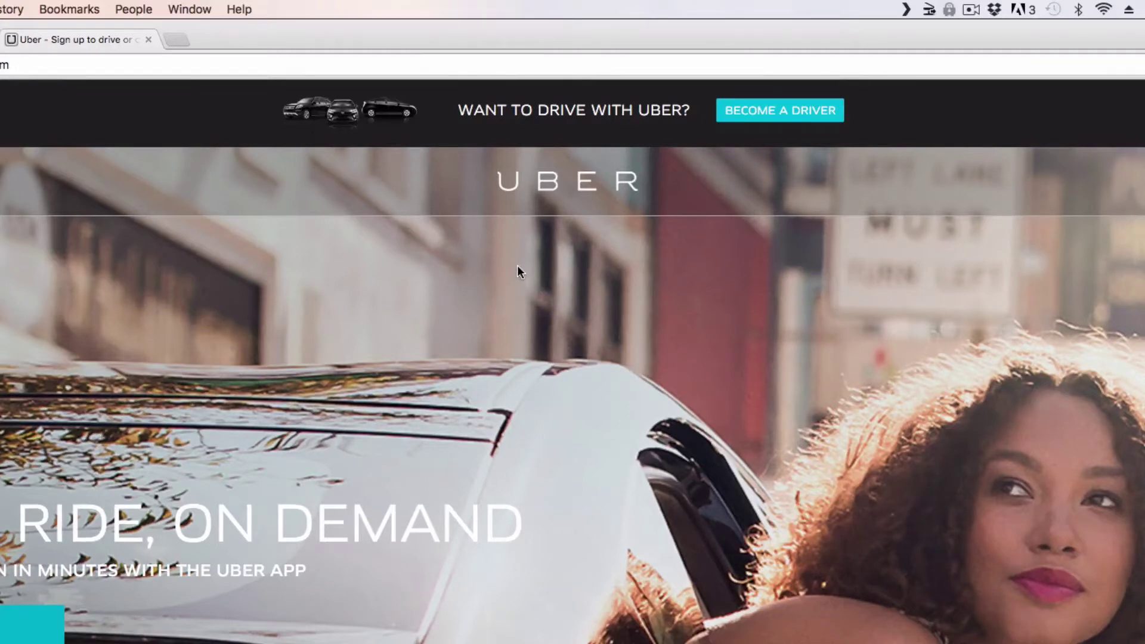
pyautogui.scroll(-3, 465, 239)
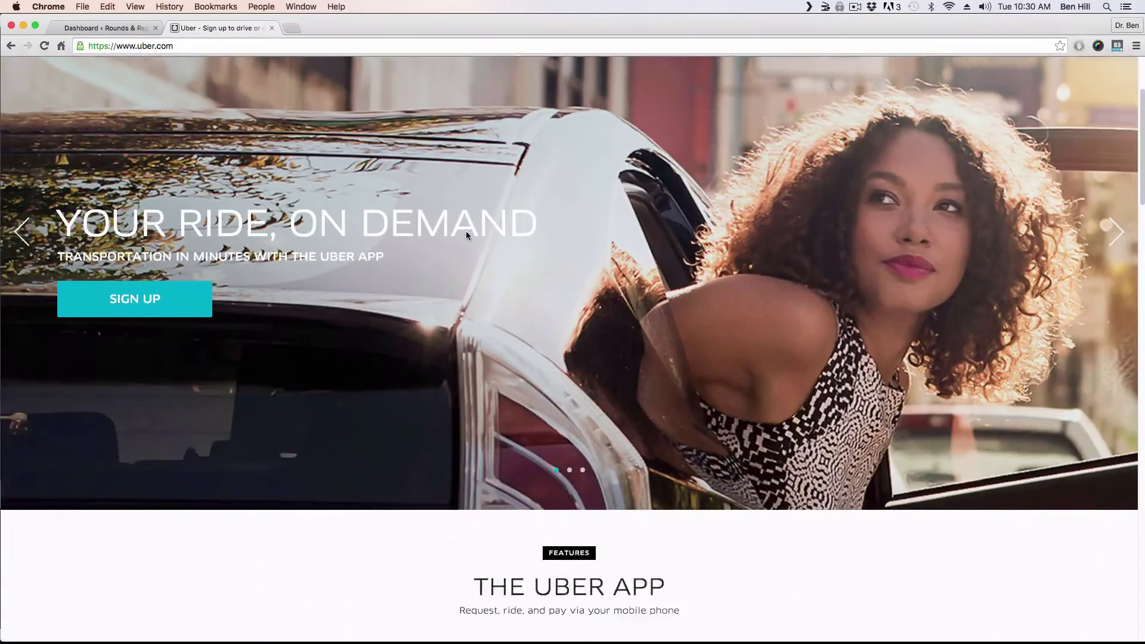
pyautogui.scroll(3, 422, 231)
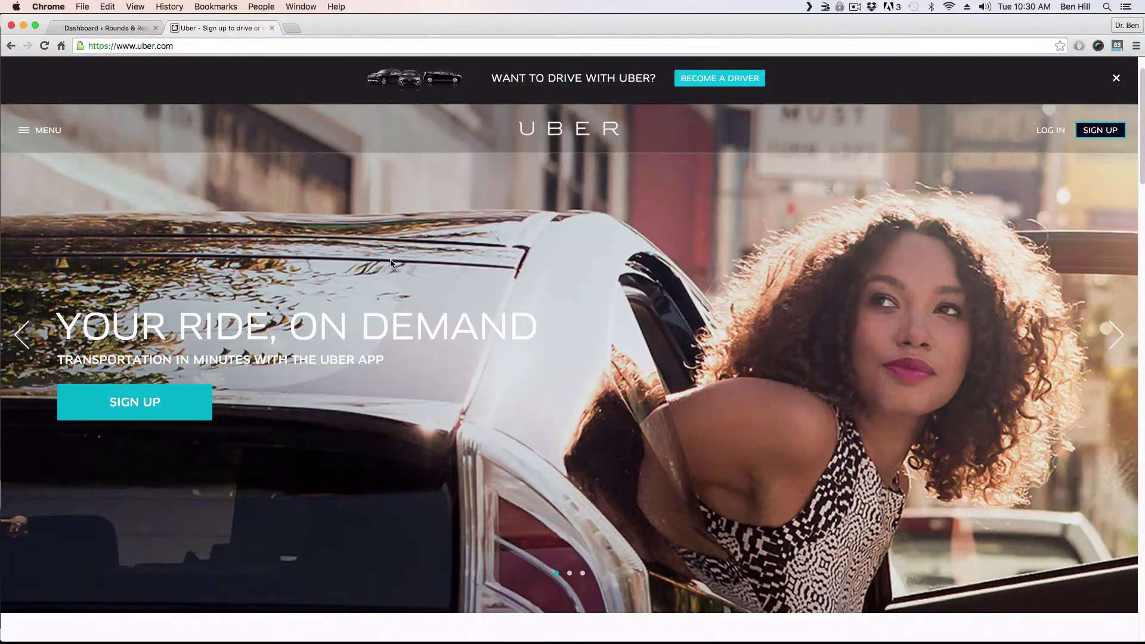
pyautogui.scroll(-7, 391, 259)
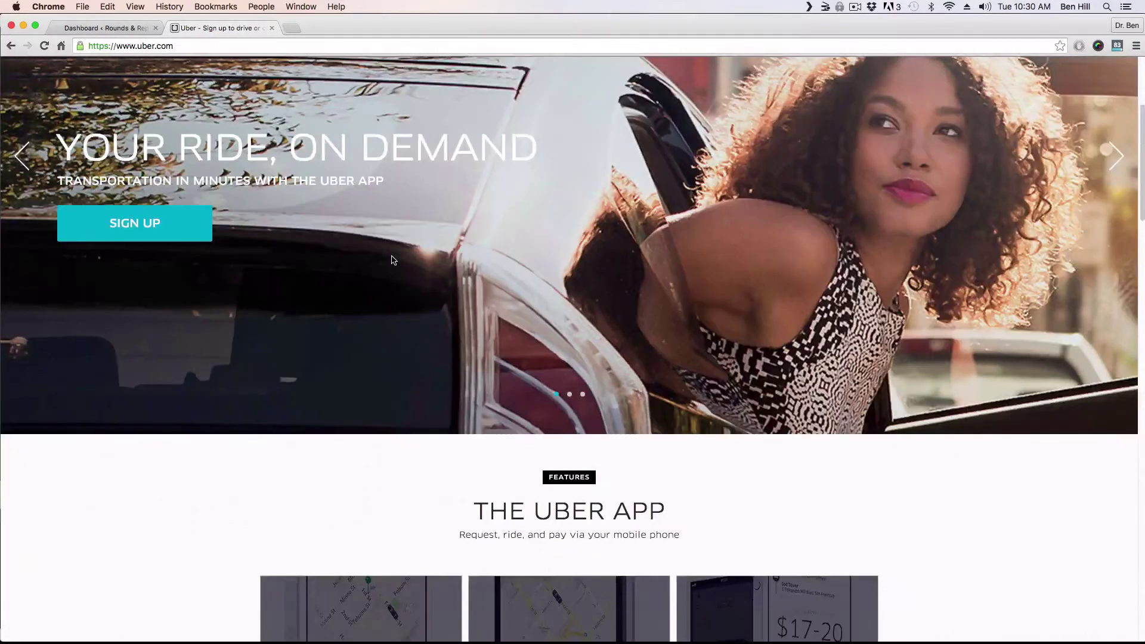
pyautogui.scroll(-8, 392, 260)
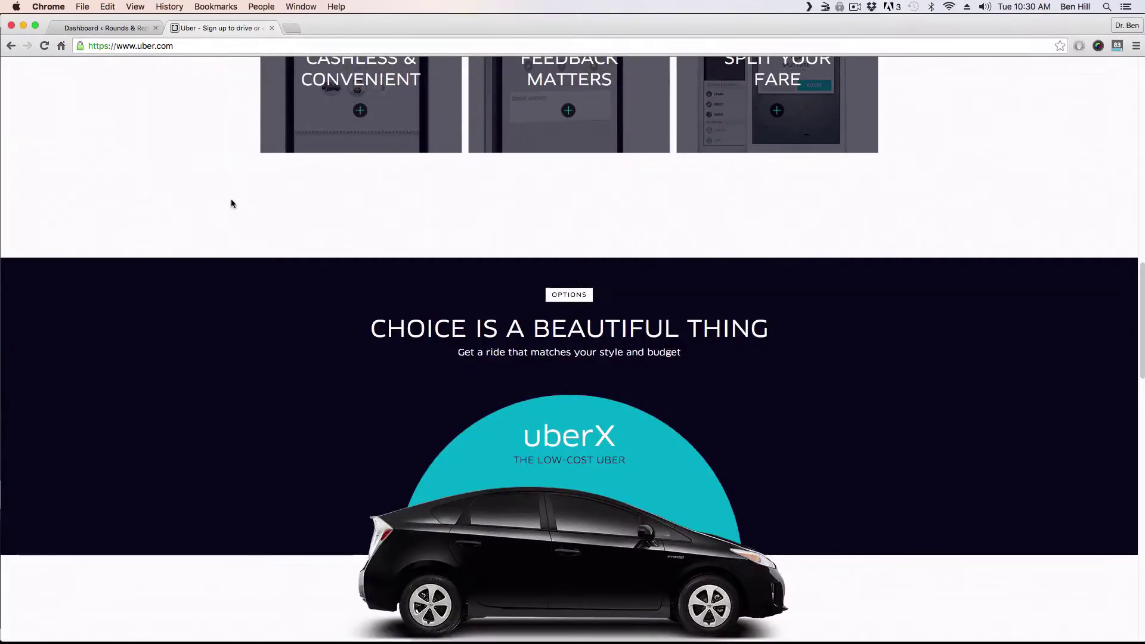
# Step: Install the free Welcome Mat from the Sumo Store, set it Active, and open its Design editor
pyautogui.click(113, 28)
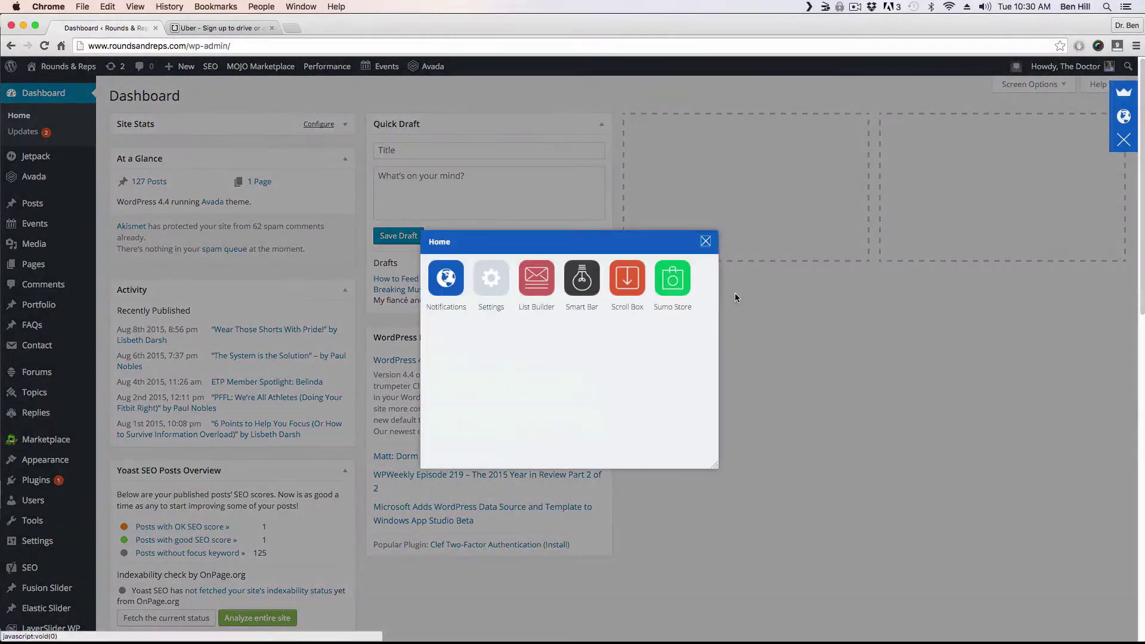
pyautogui.click(680, 287)
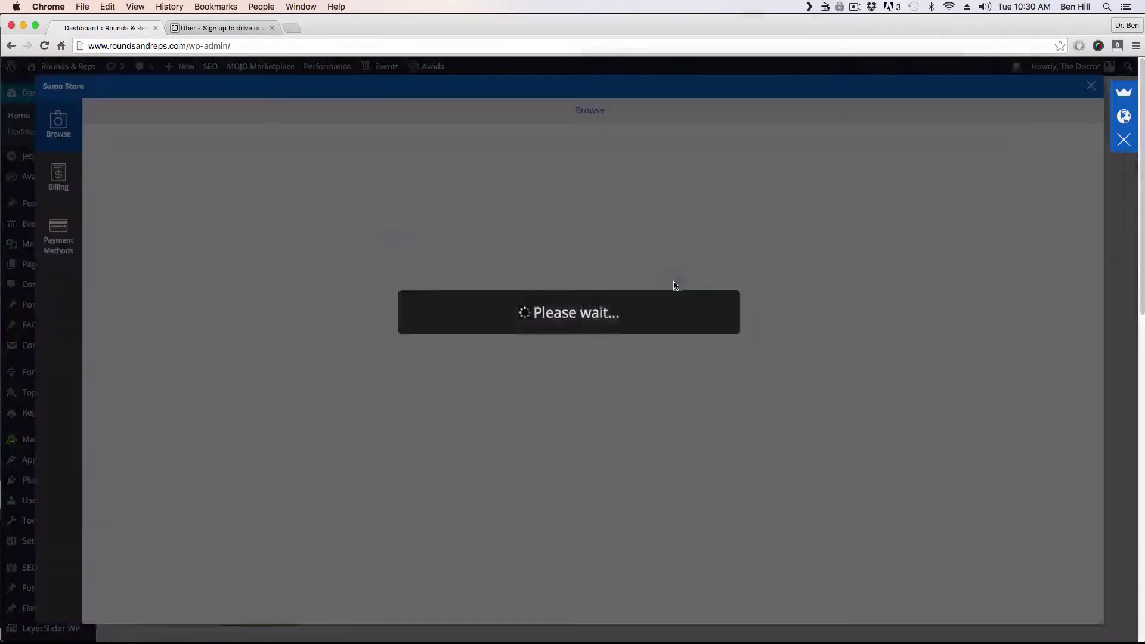
pyautogui.click(485, 192)
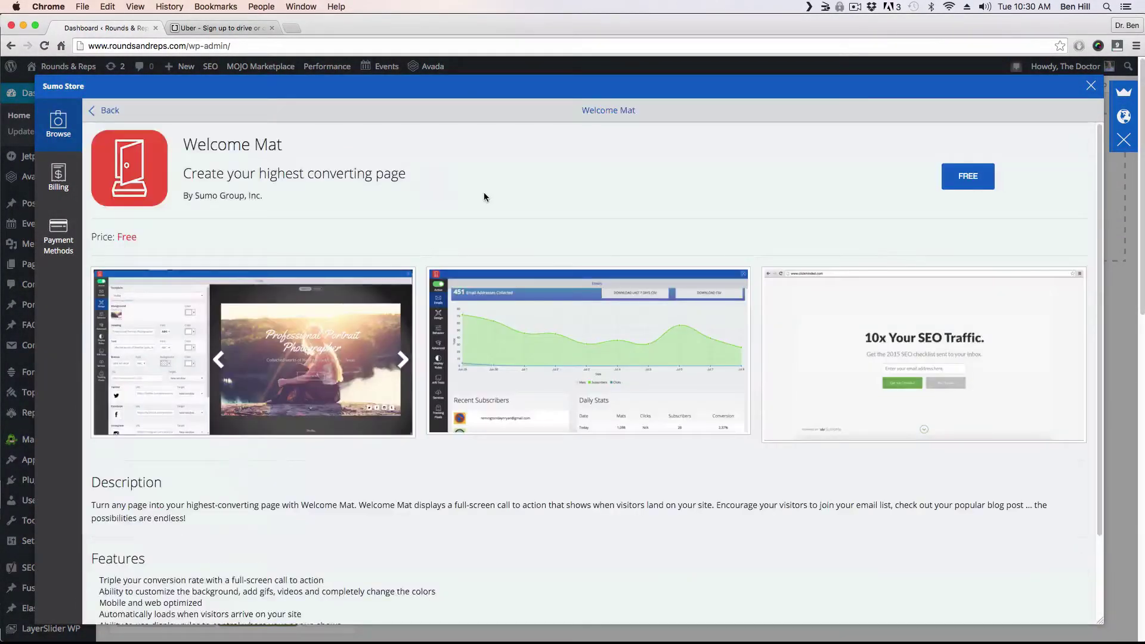
pyautogui.click(967, 177)
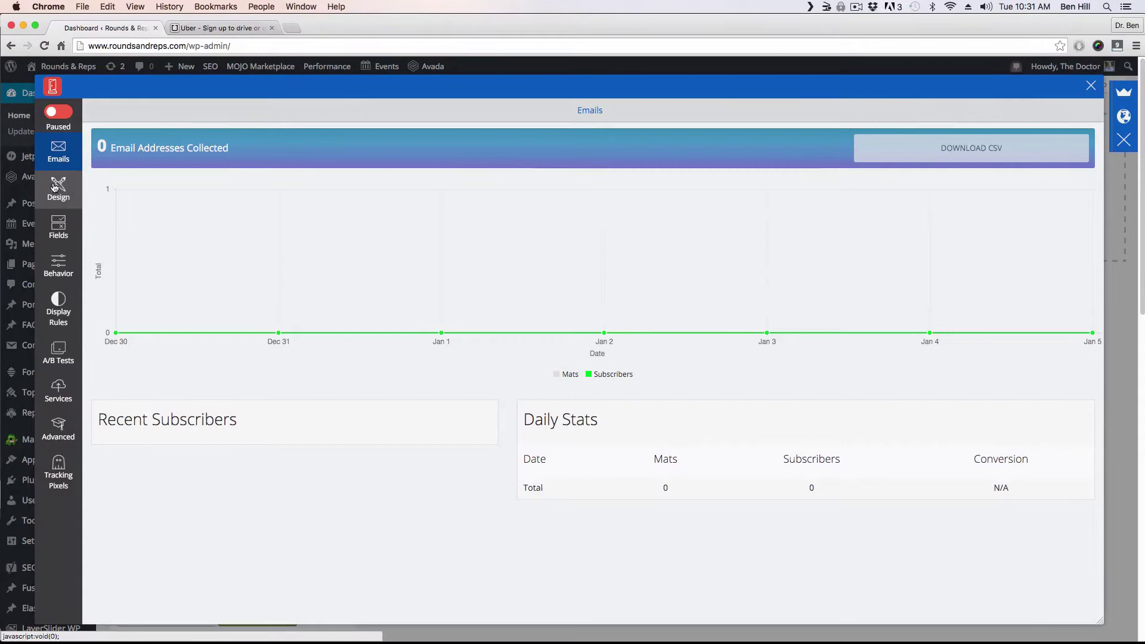
pyautogui.click(65, 113)
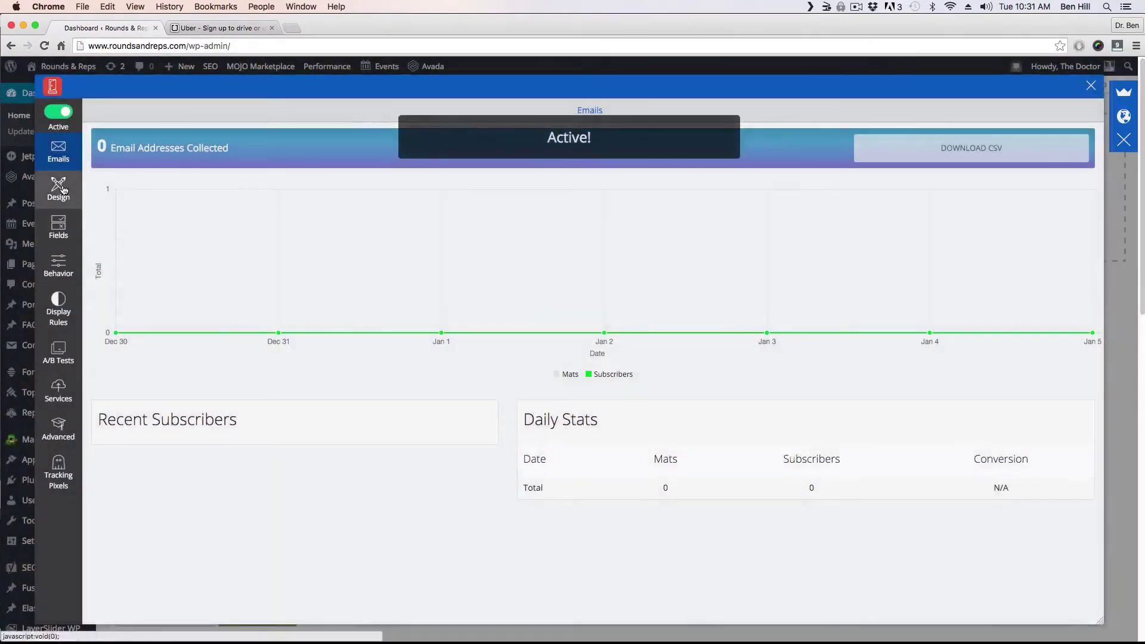
pyautogui.click(59, 188)
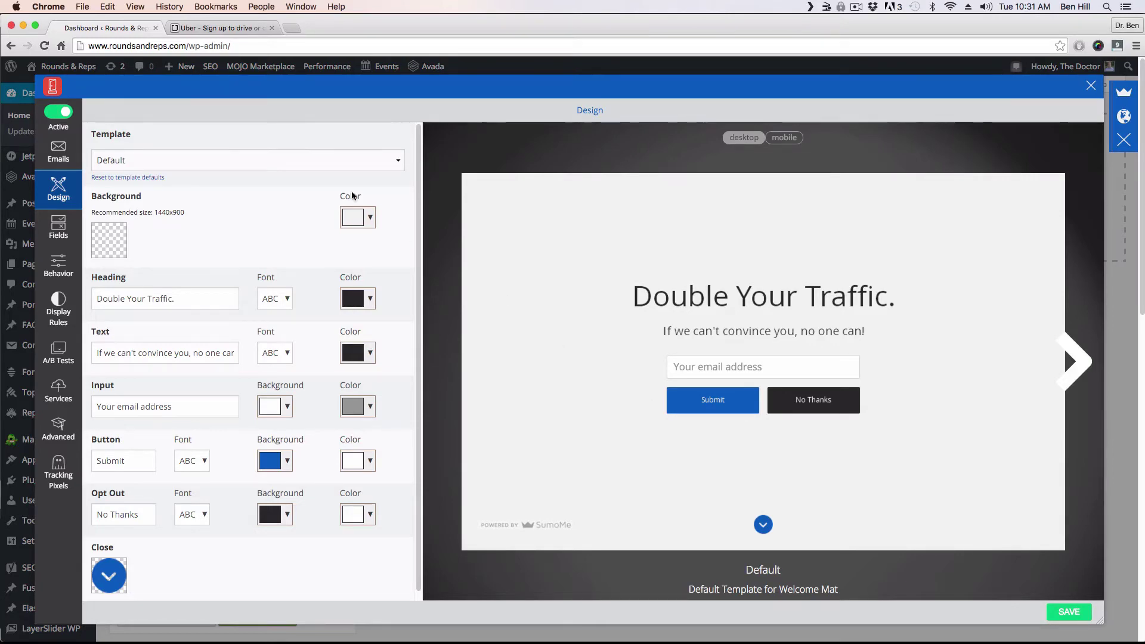
pyautogui.click(231, 28)
pyautogui.scroll(10, 235, 223)
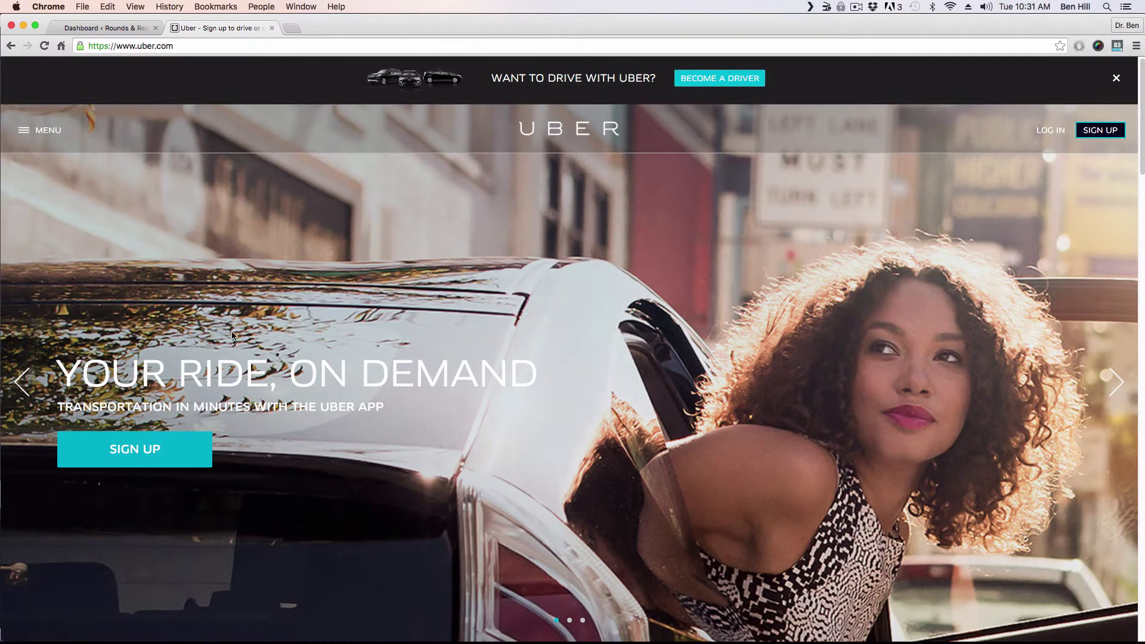
pyautogui.click(111, 33)
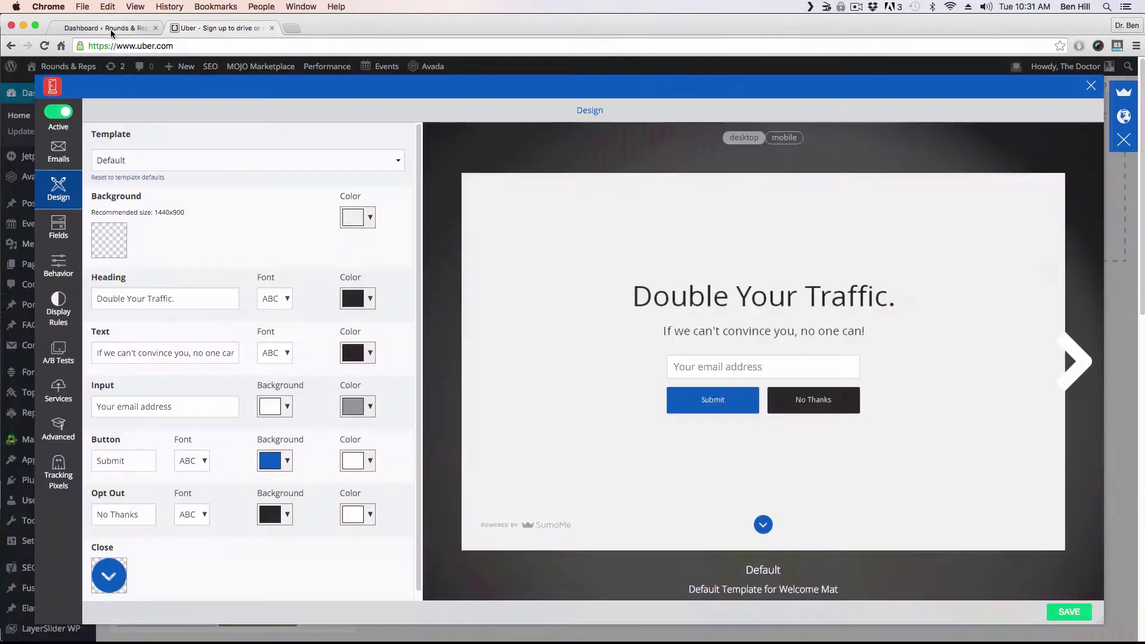
pyautogui.click(331, 168)
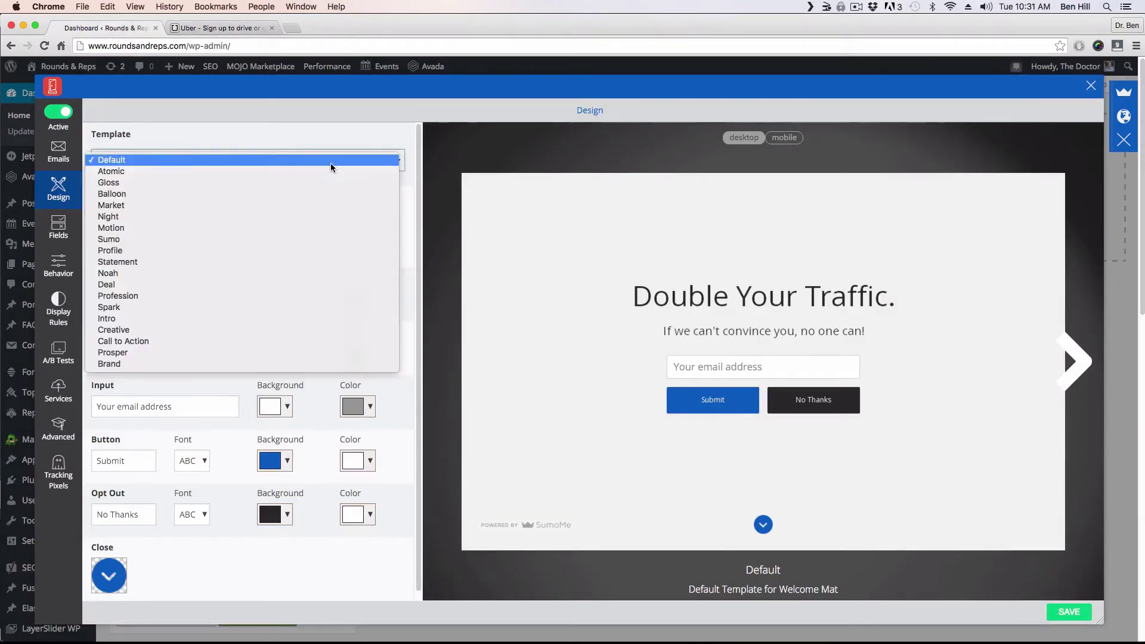
pyautogui.press('Escape')
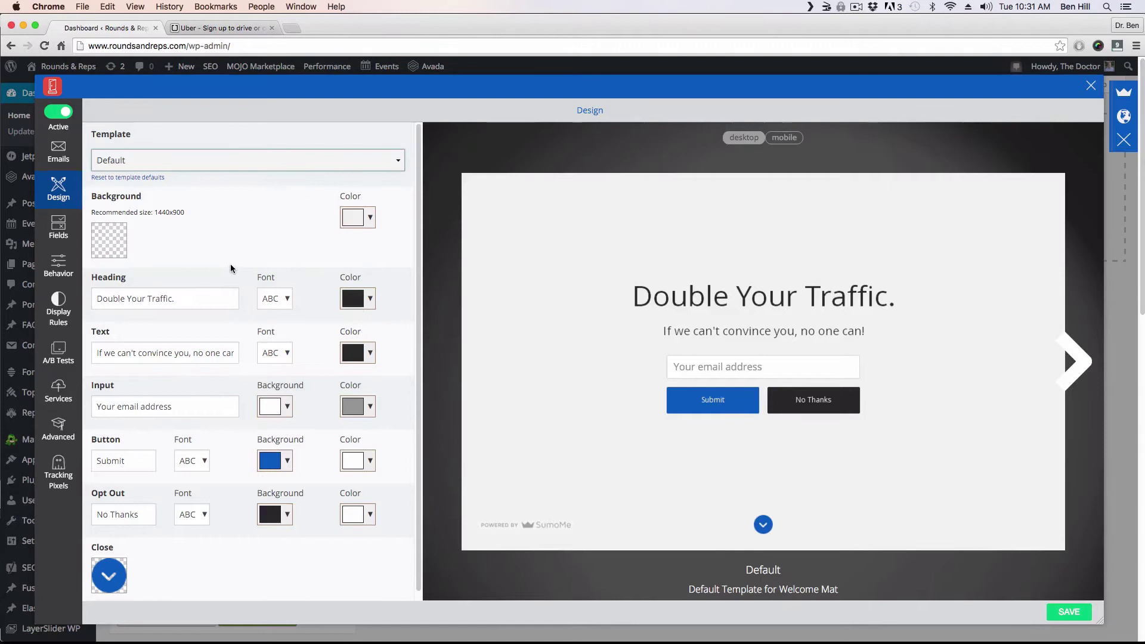
pyautogui.press('Down')
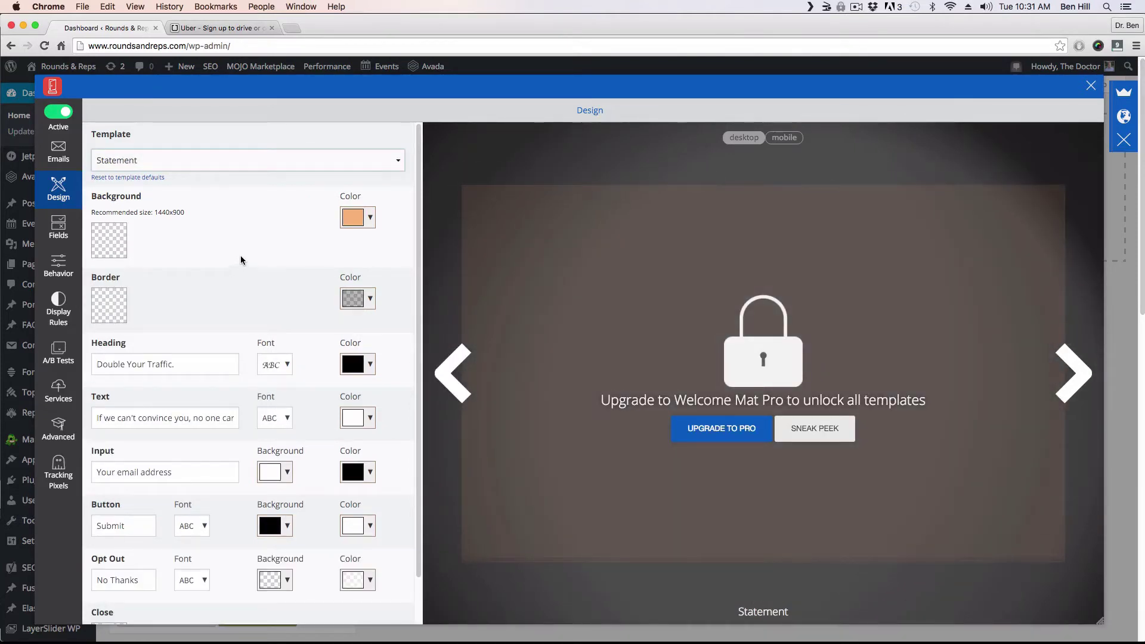
pyautogui.click(269, 160)
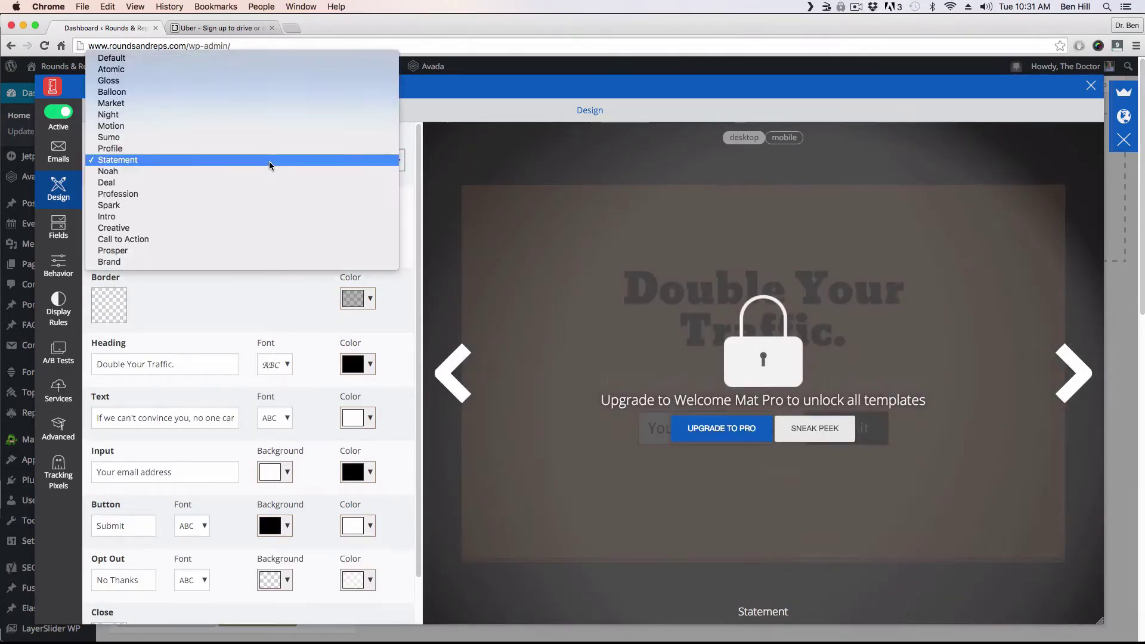
pyautogui.click(158, 239)
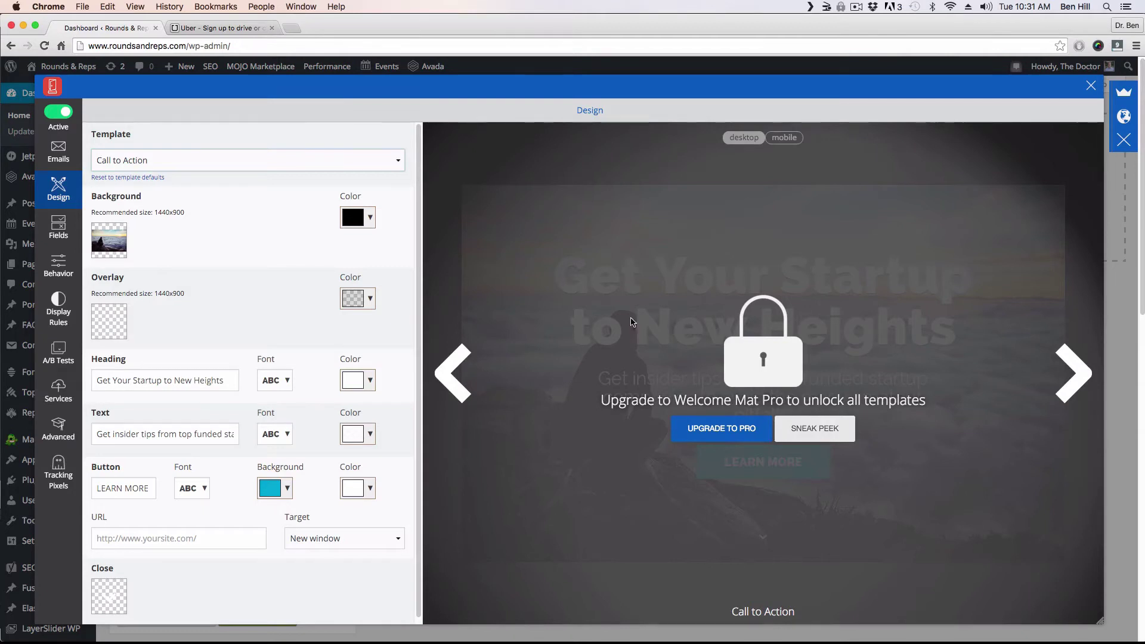
pyautogui.click(260, 169)
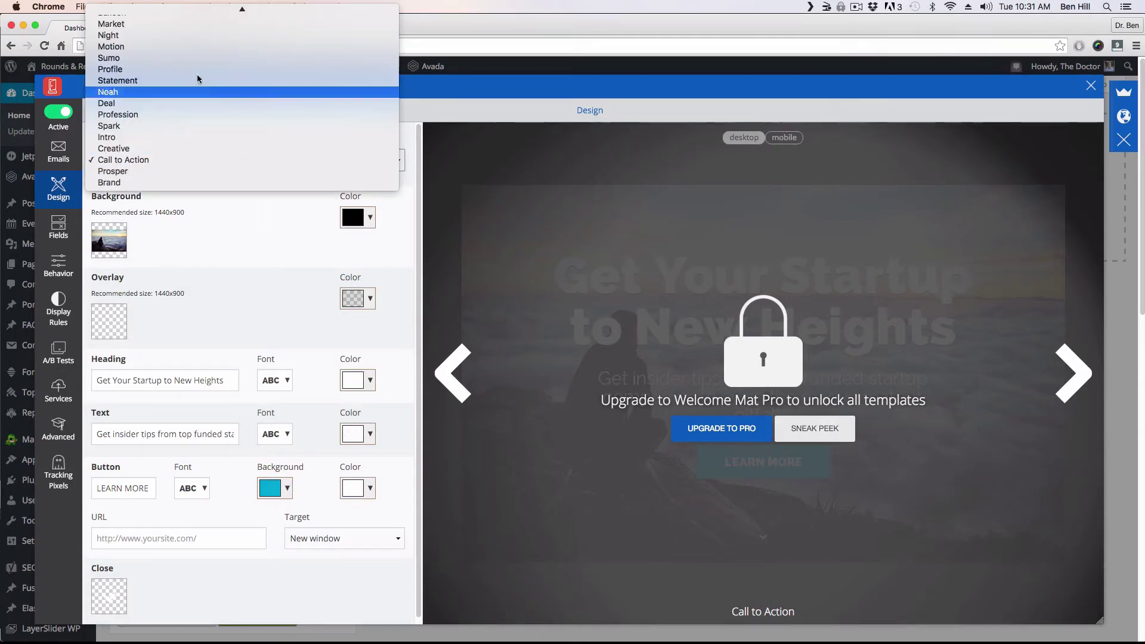
pyautogui.scroll(3, 217, 133)
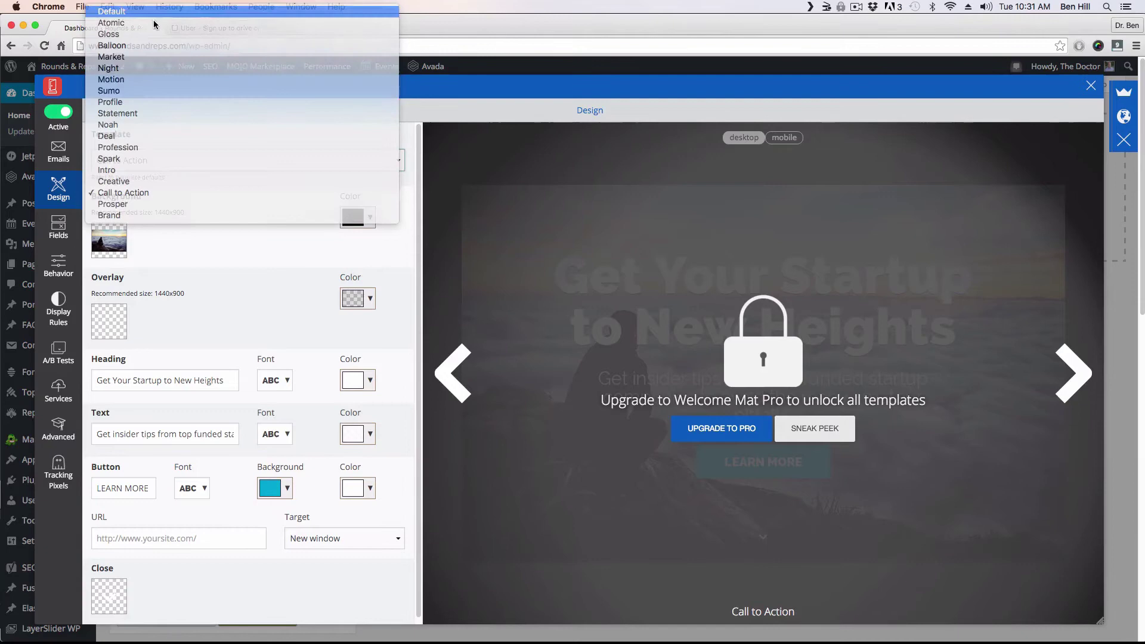
pyautogui.click(154, 11)
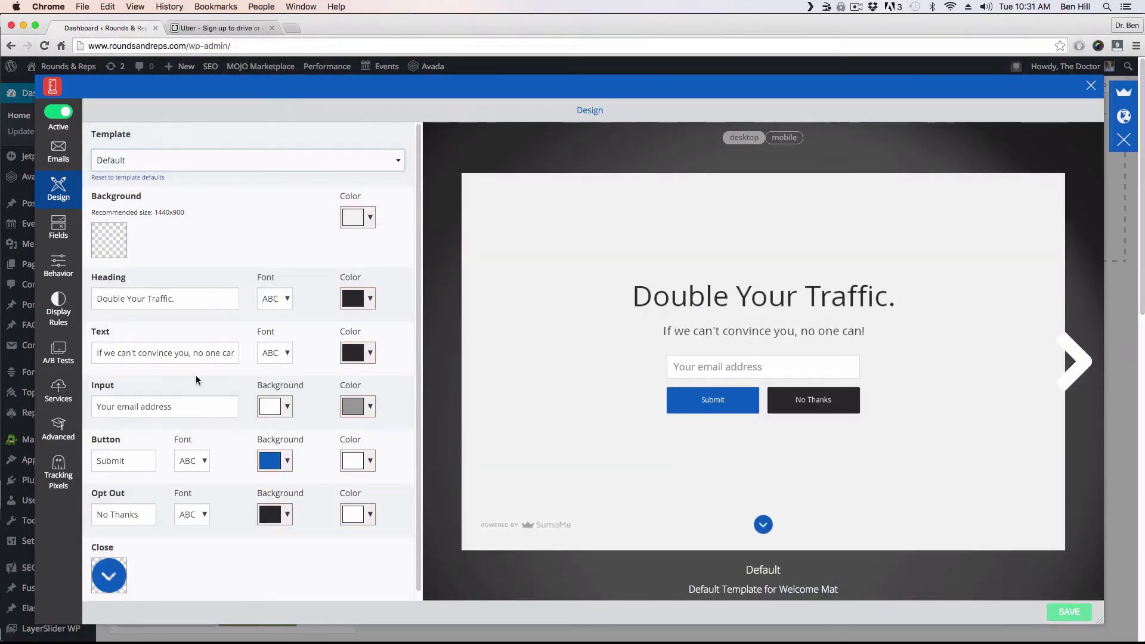
# Step: Save the Welcome Mat's Default design and view its Behavior settings
pyautogui.scroll(-3, 186, 394)
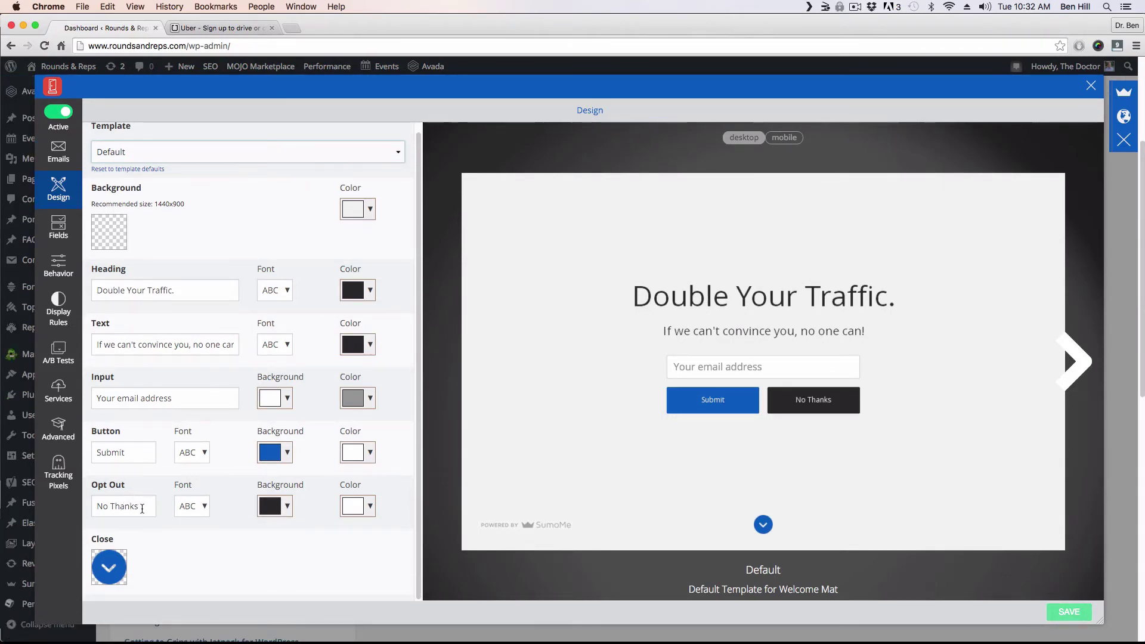
pyautogui.click(66, 267)
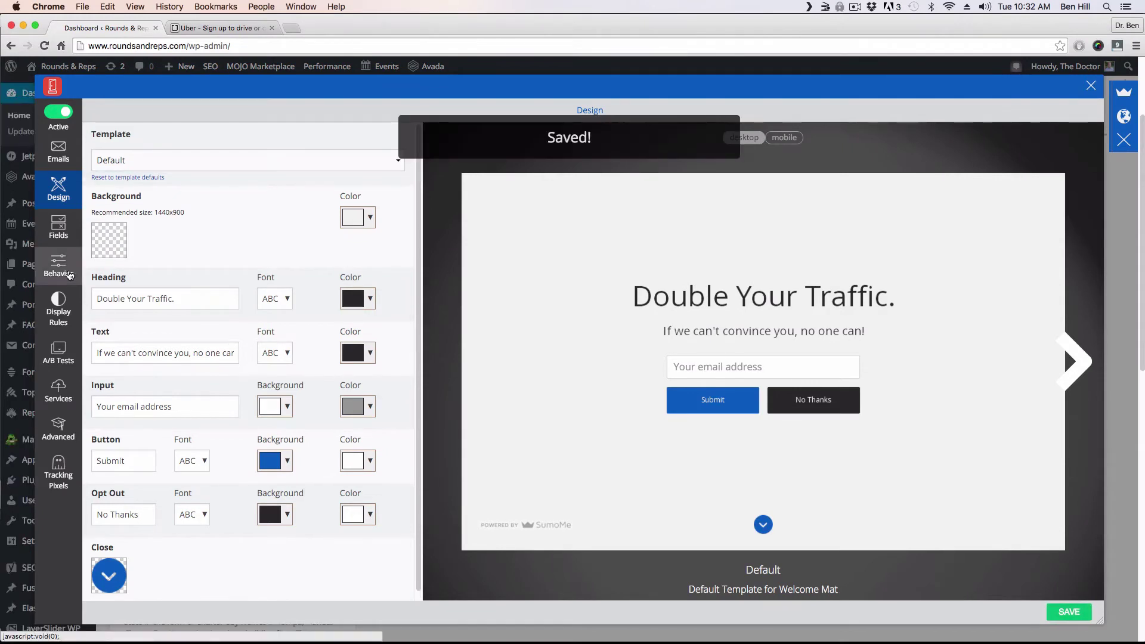
pyautogui.click(66, 268)
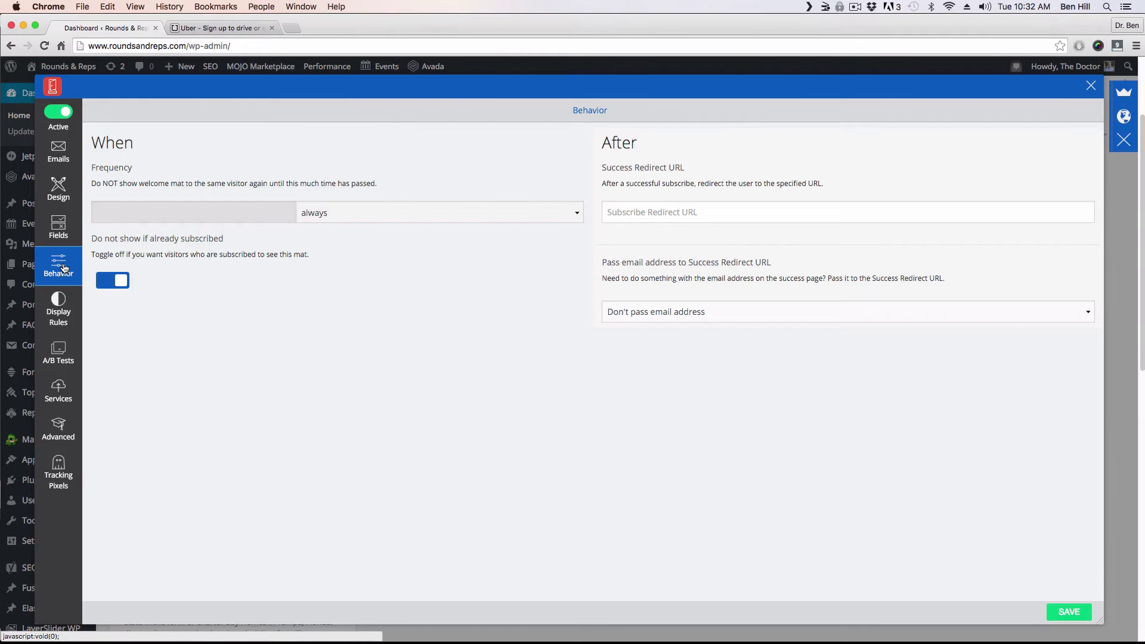
# Step: Review the Display Rules, Services, Advanced and Tracking Pixels settings of the Welcome Mat
pyautogui.click(60, 319)
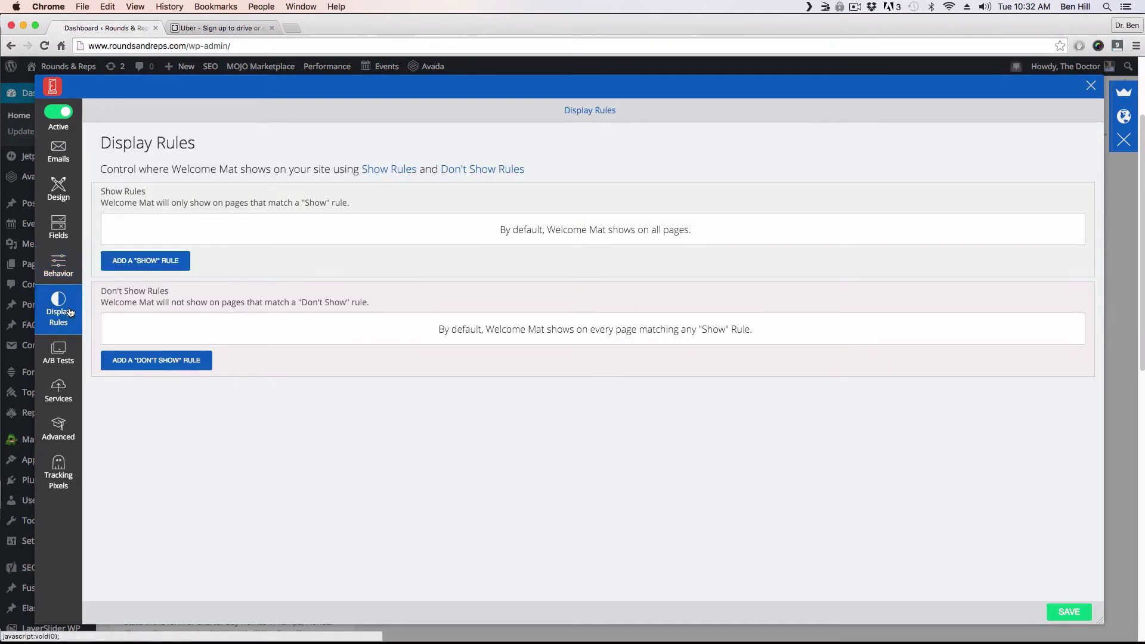
pyautogui.click(63, 276)
pyautogui.click(66, 393)
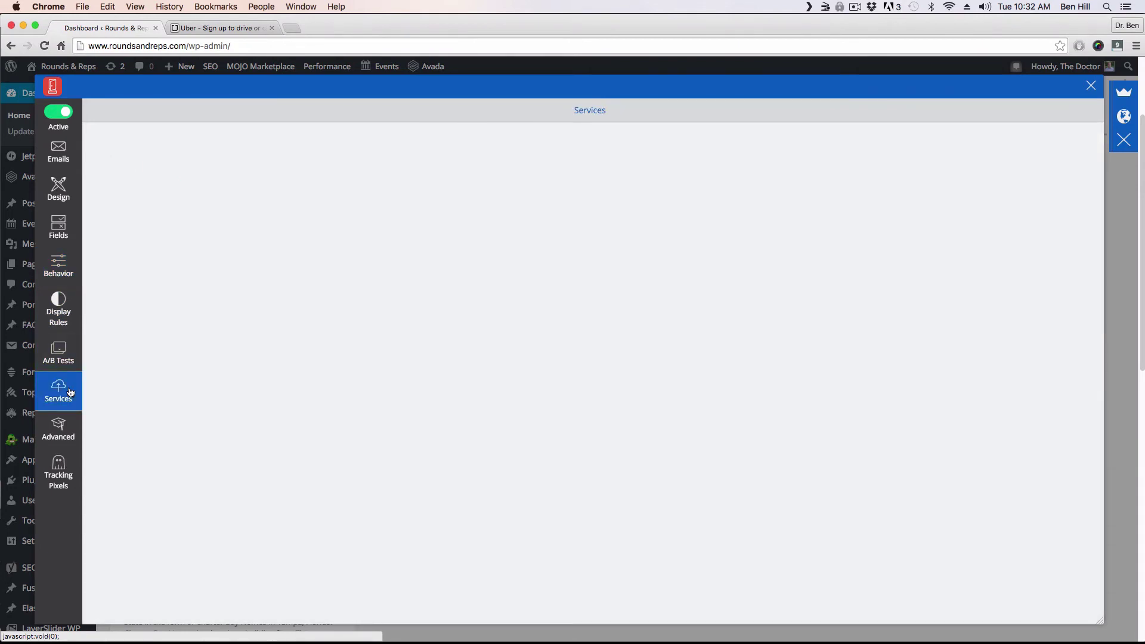
pyautogui.click(67, 437)
pyautogui.click(67, 468)
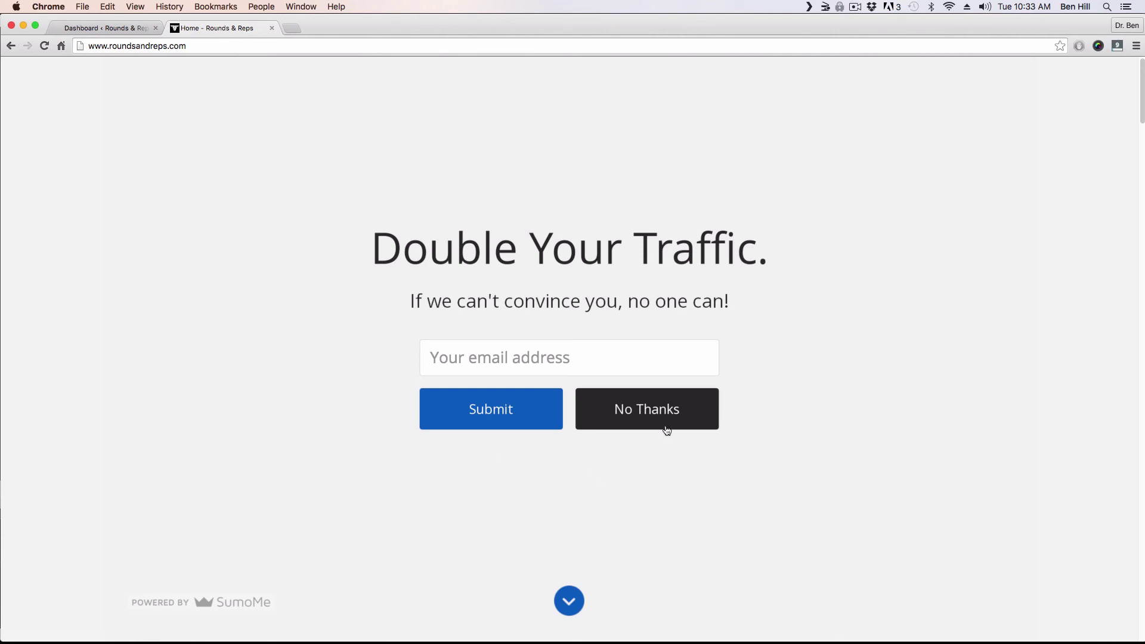
# Step: Dismiss the 'Double Your Traffic.' Welcome Mat with its blue down-arrow to reveal the Rounds & Reps homepage
pyautogui.click(570, 602)
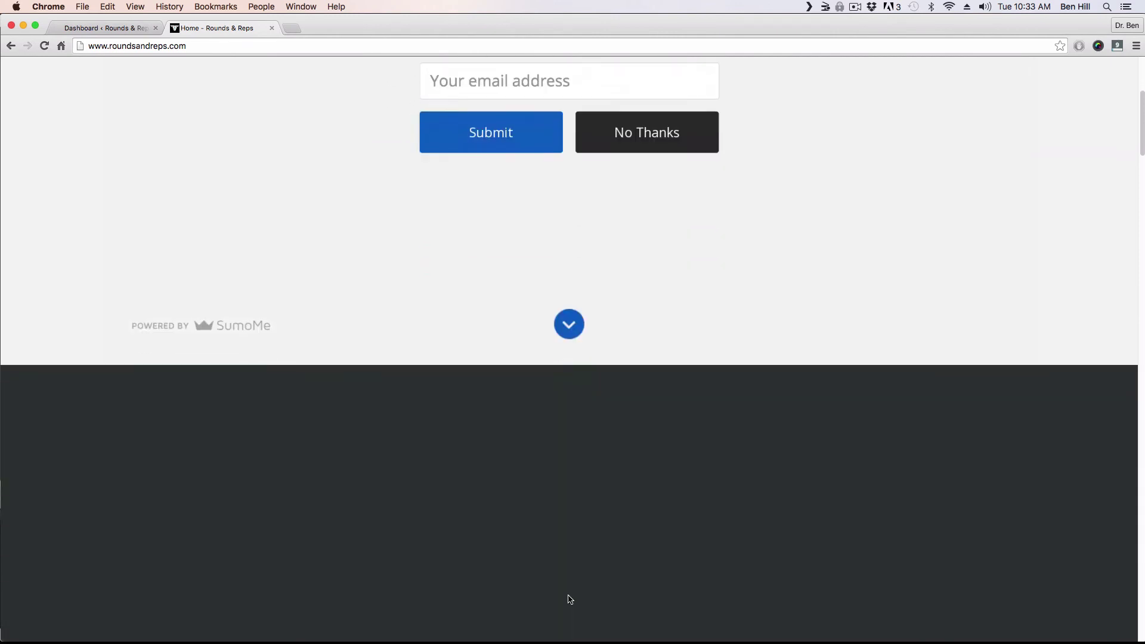